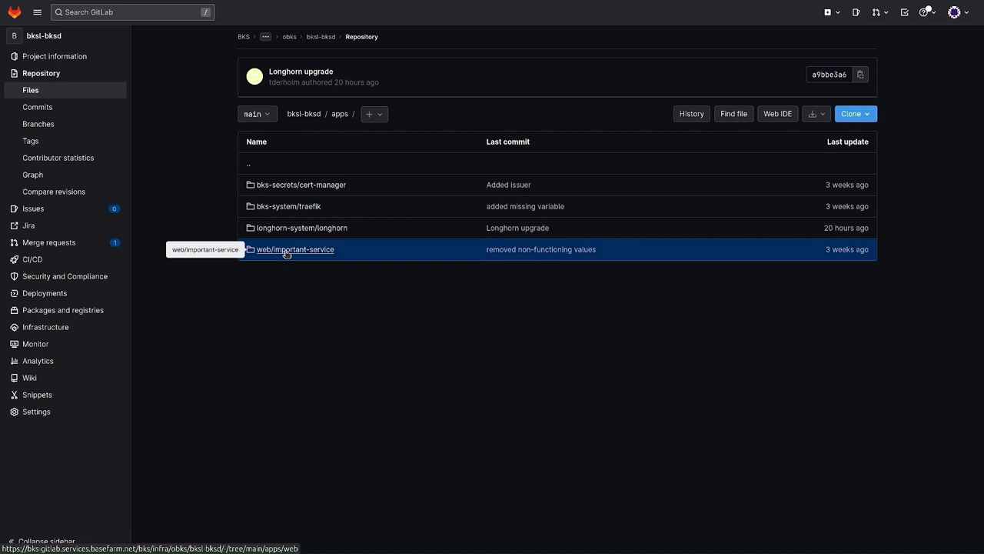
# Open header.yaml in the web/important-service folder and review the manifest from the Deployment through the ConfigMap.
pyautogui.click(286, 254)
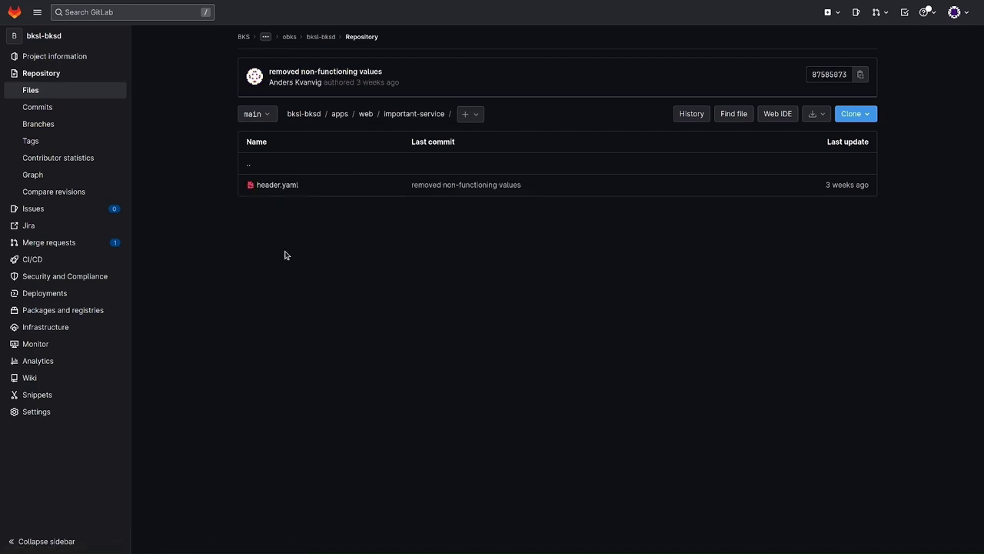
pyautogui.click(274, 187)
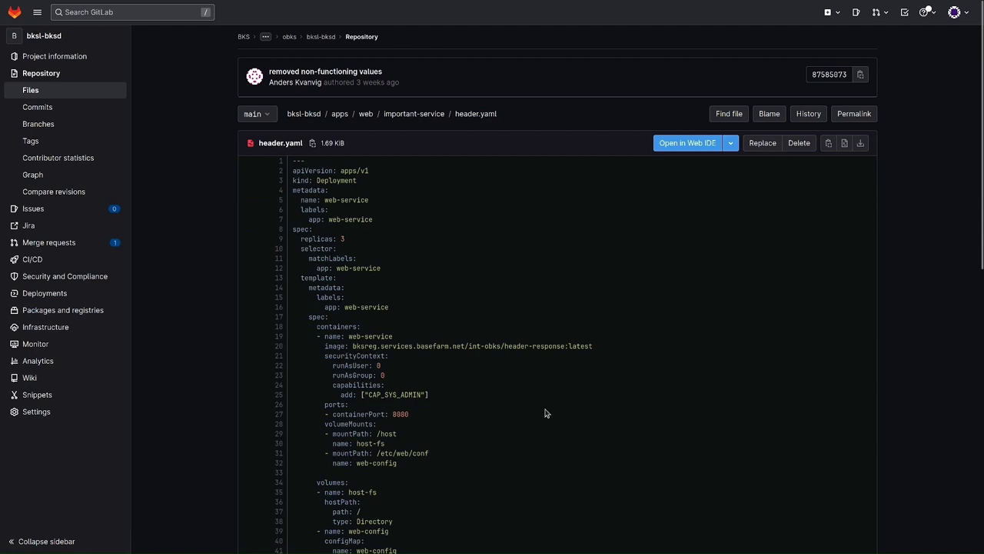
pyautogui.scroll(-5, 469, 430)
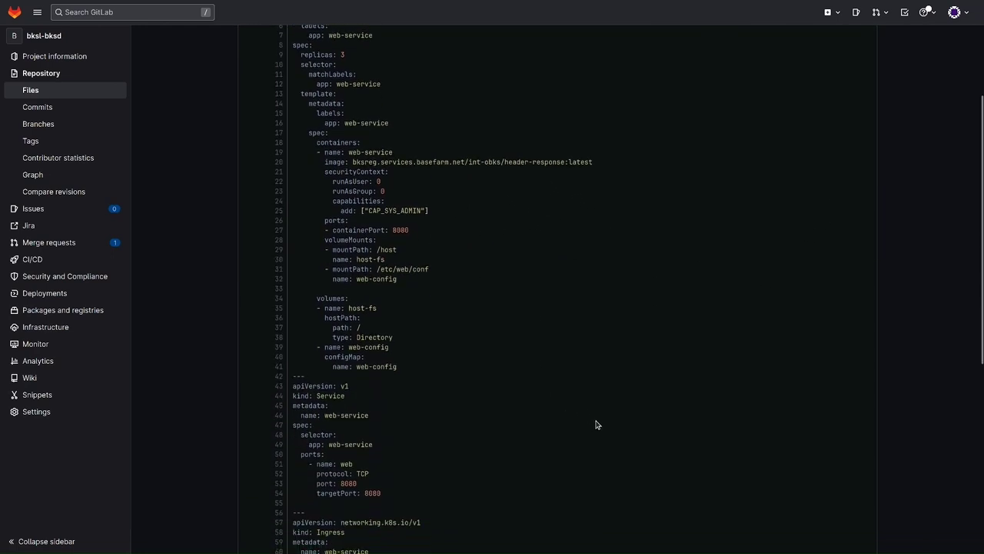
pyautogui.scroll(-4, 678, 408)
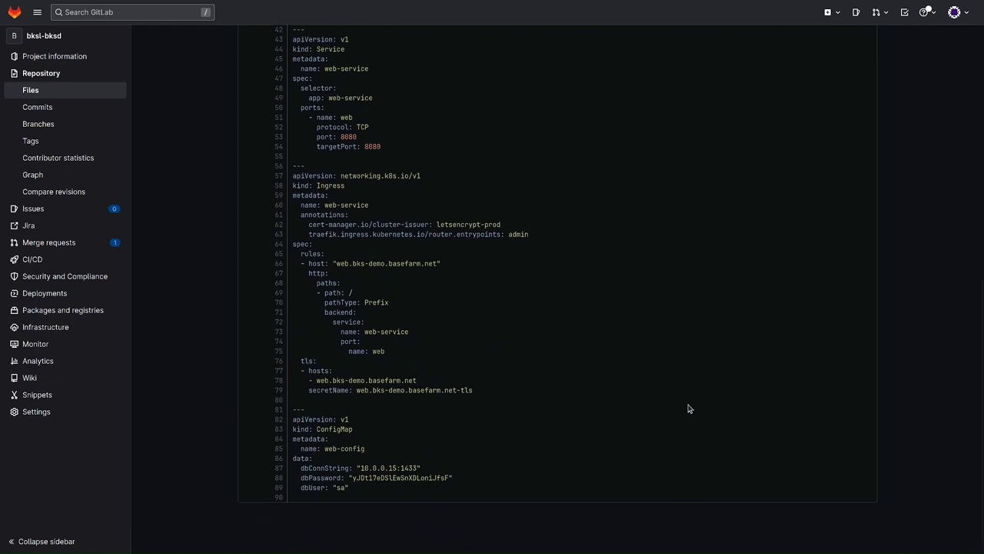
pyautogui.scroll(9, 689, 408)
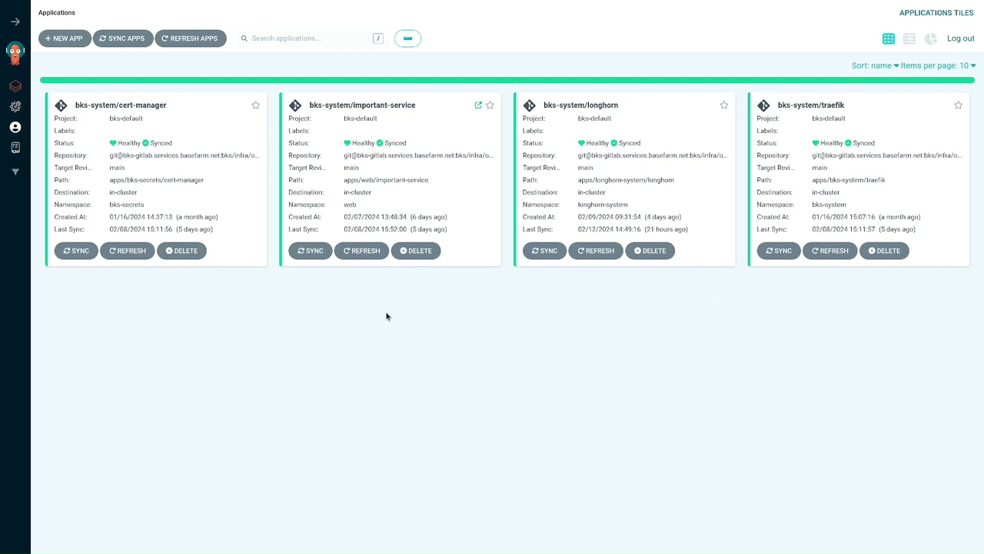
# Switch to Argo CD and open the bks-system/important-service application.
pyautogui.click(347, 121)
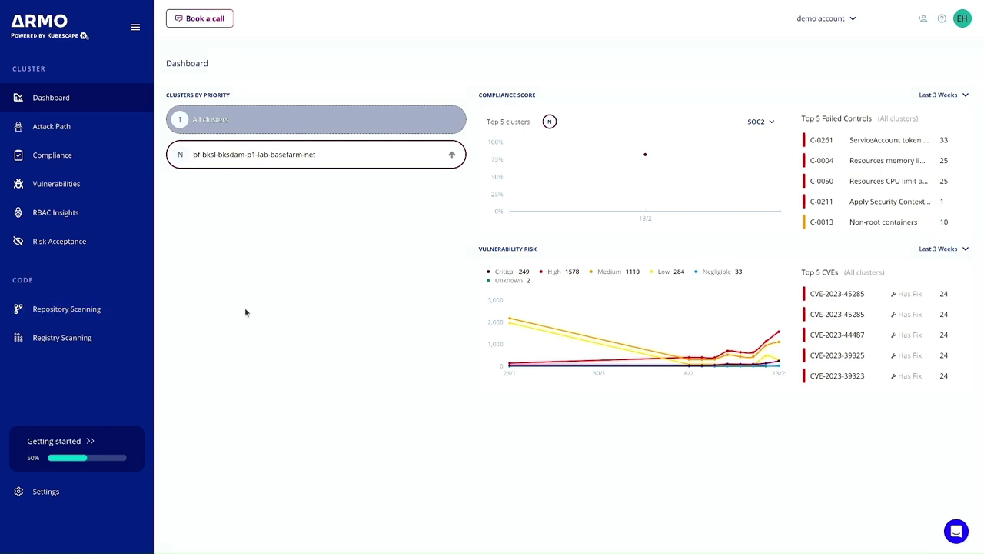
# Switch to ARMO and view the dashboard's compliance score for the NSA, MITRE and ArmoBest frameworks in turn.
pyautogui.moveTo(306, 156)
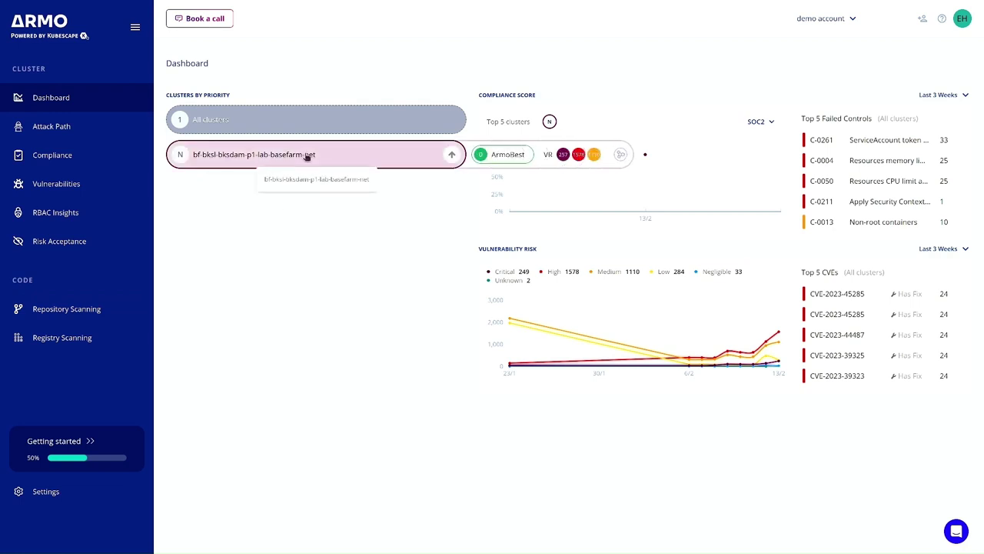
pyautogui.click(752, 123)
pyautogui.click(760, 156)
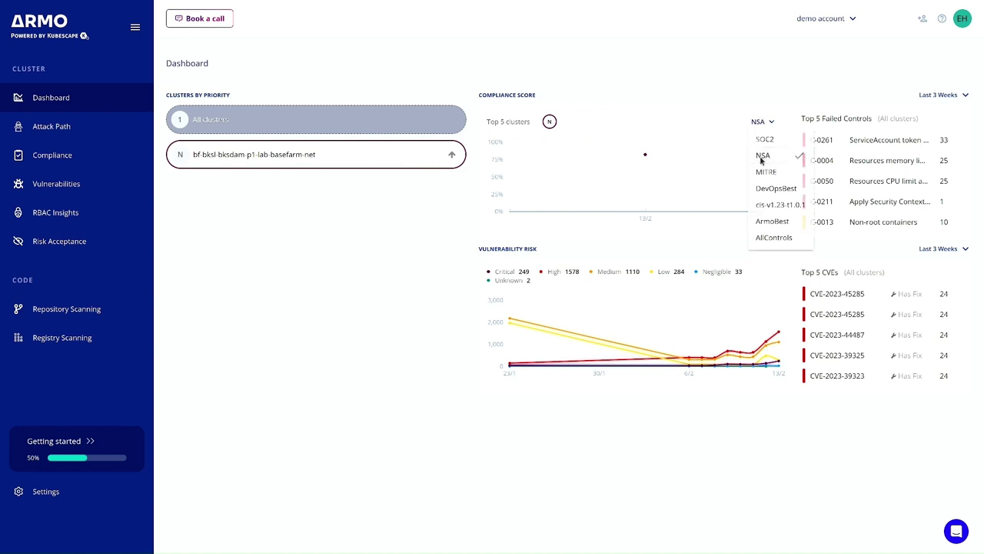
pyautogui.click(765, 123)
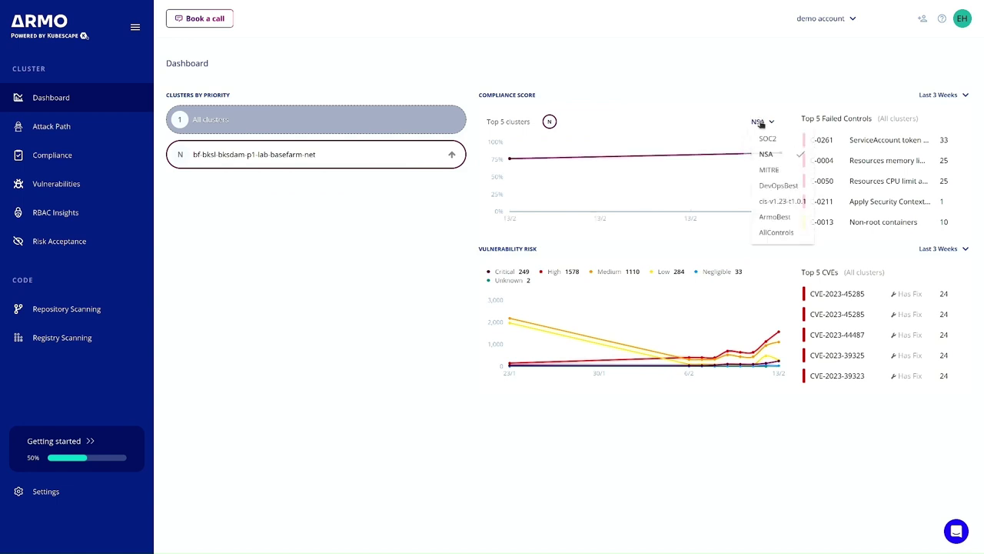
pyautogui.click(769, 173)
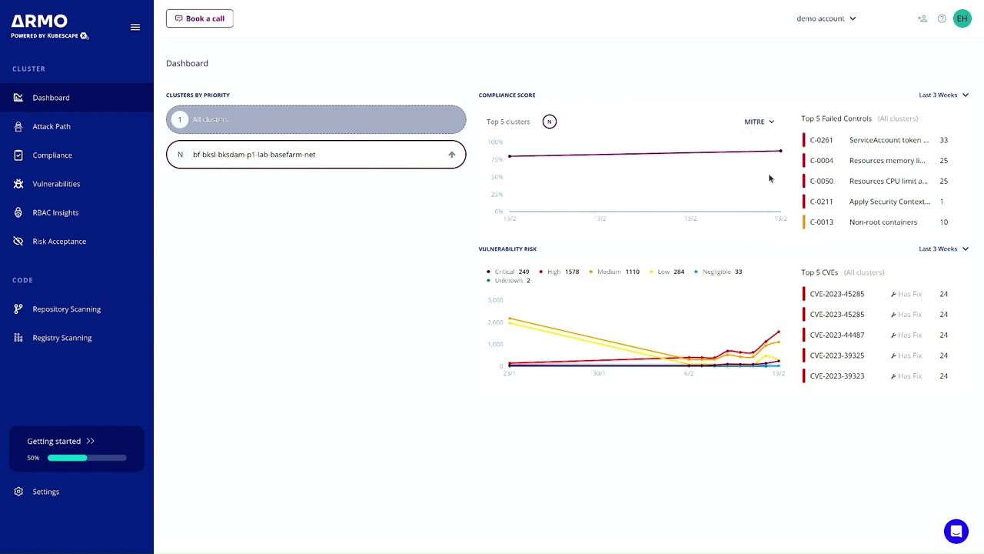
pyautogui.click(761, 122)
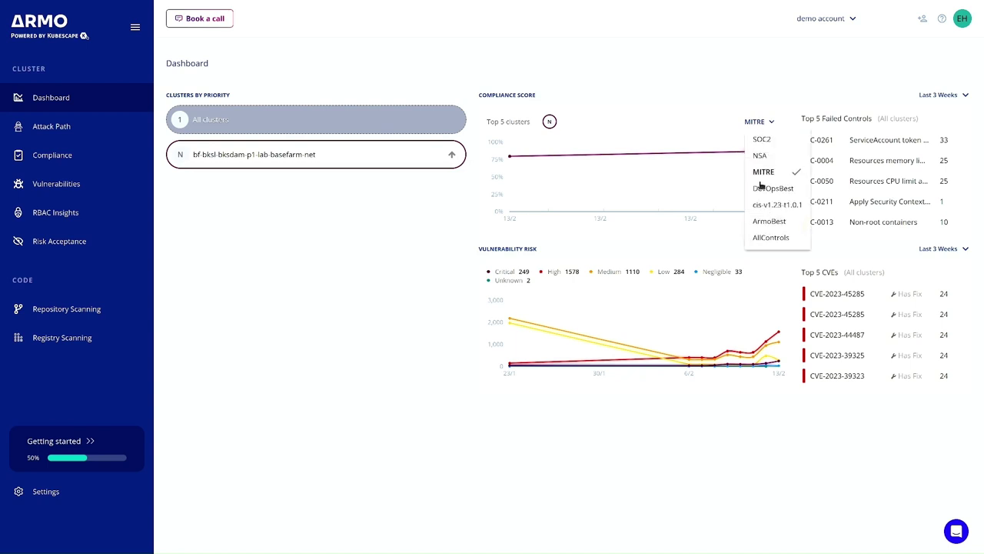
pyautogui.click(768, 222)
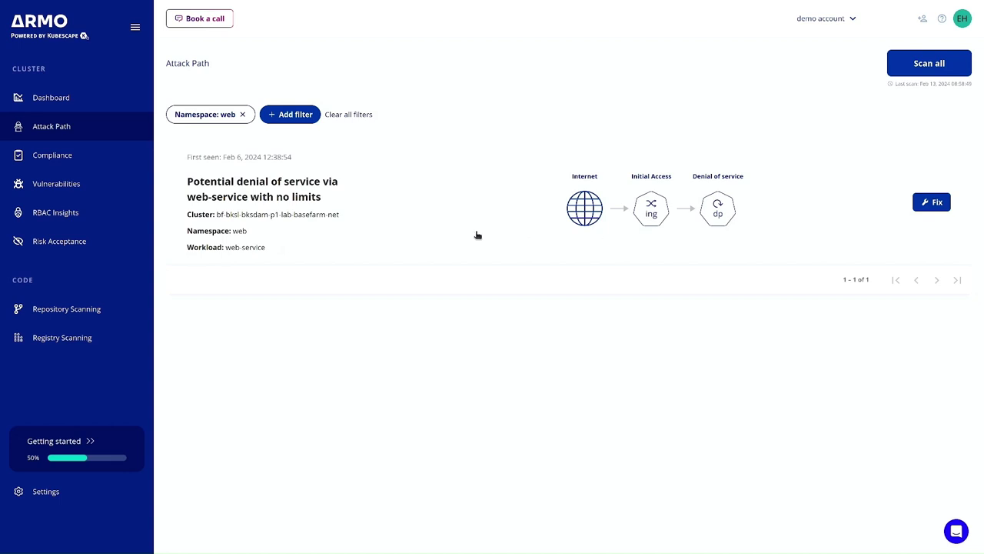
# Open the web-service denial of service attack path and read the documentation for its control C-0009.
pyautogui.click(286, 193)
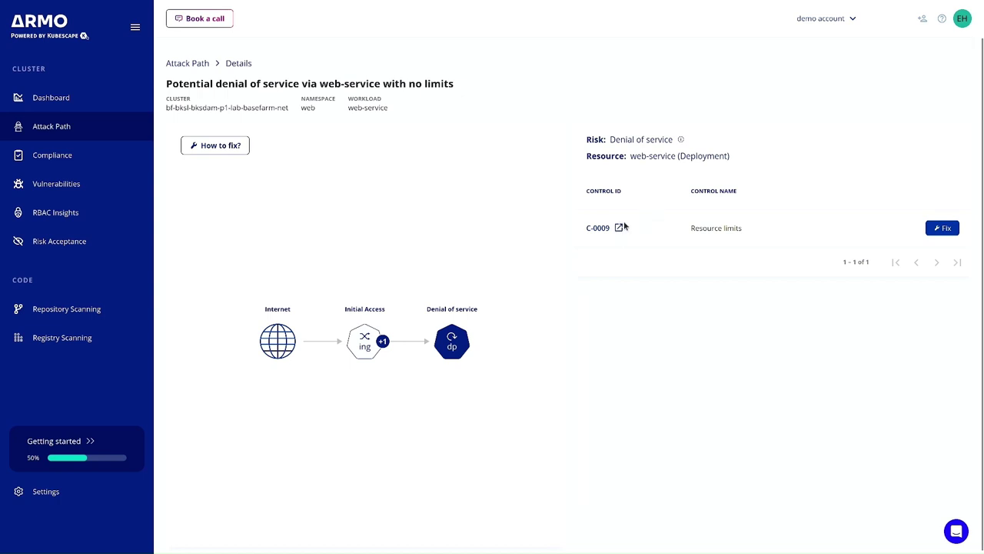
pyautogui.moveTo(615, 236)
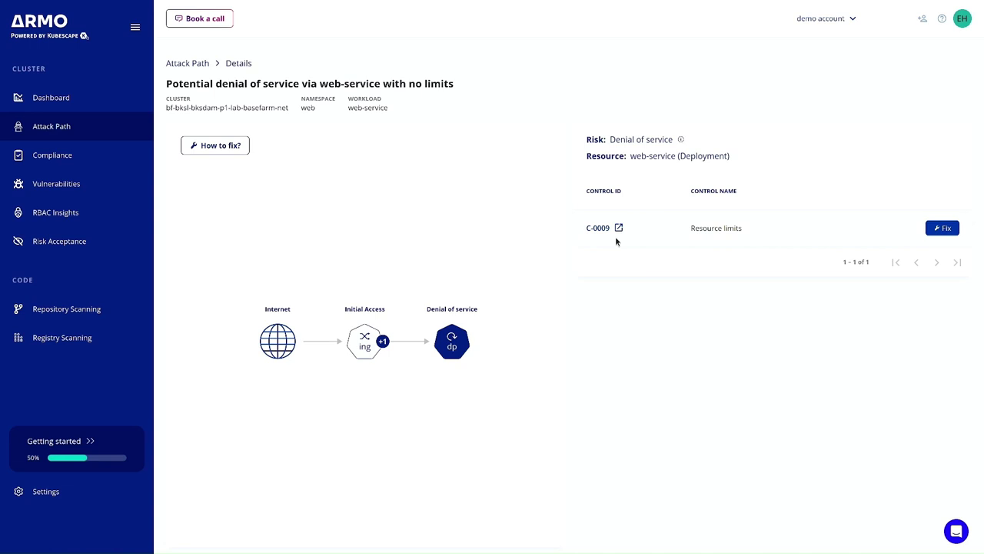
pyautogui.click(616, 236)
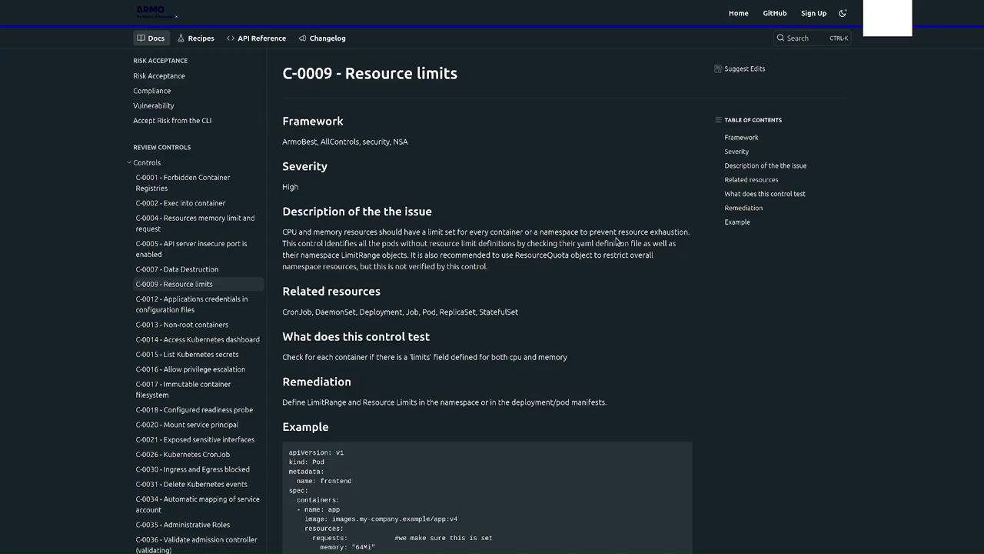
pyautogui.scroll(-2, 696, 340)
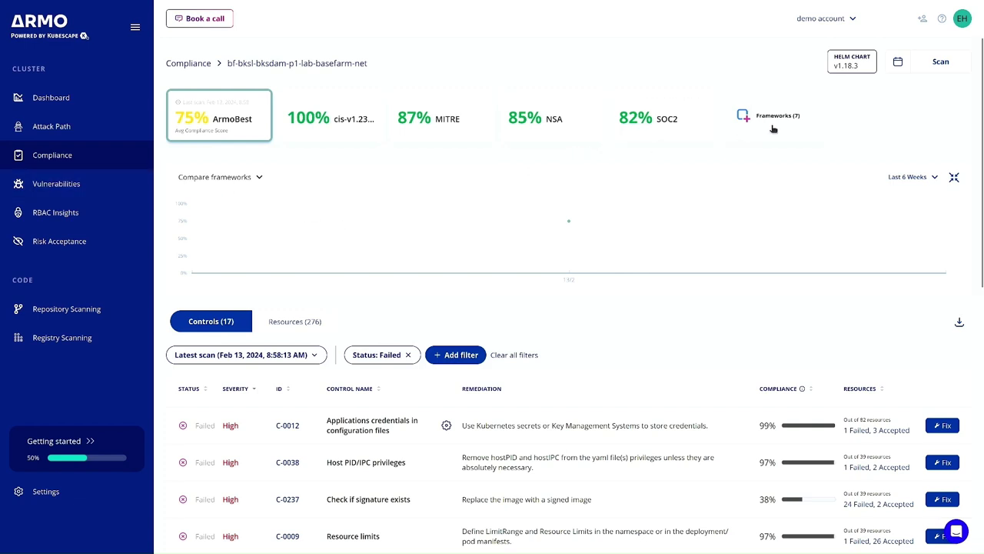
# Open failed control C-0012, Applications credentials in configuration files, and examine its suggested remediation for the web-config ConfigMap.
pyautogui.scroll(-3, 681, 245)
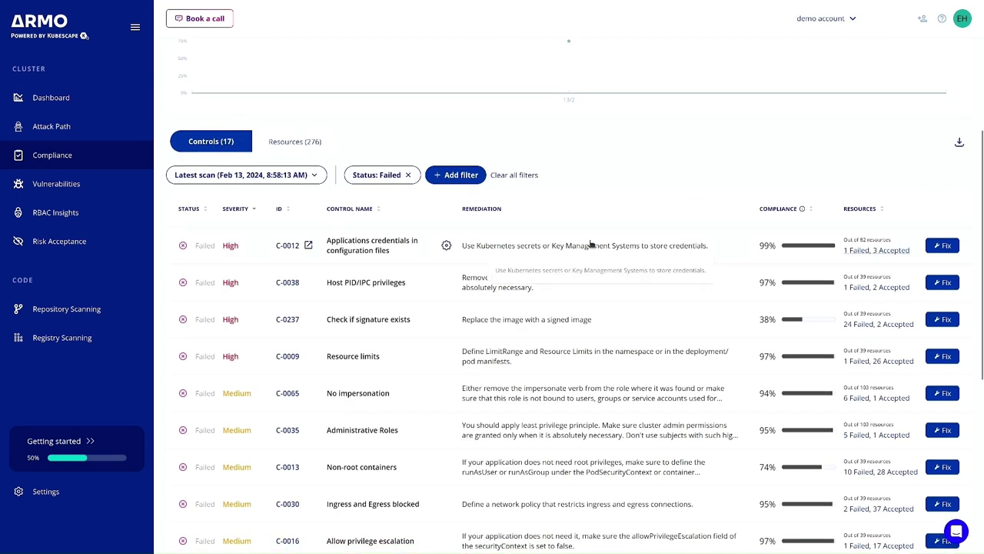
pyautogui.click(346, 256)
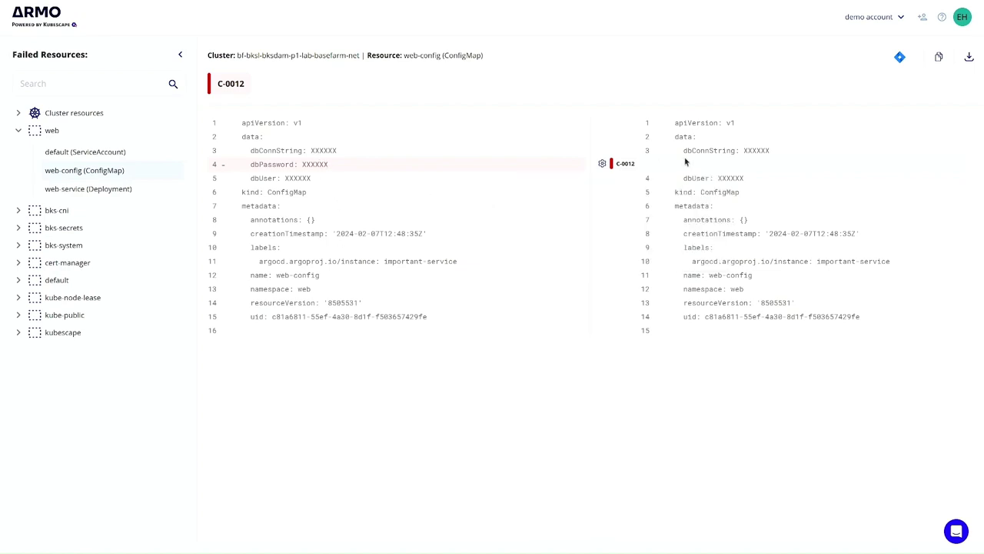
pyautogui.moveTo(632, 164)
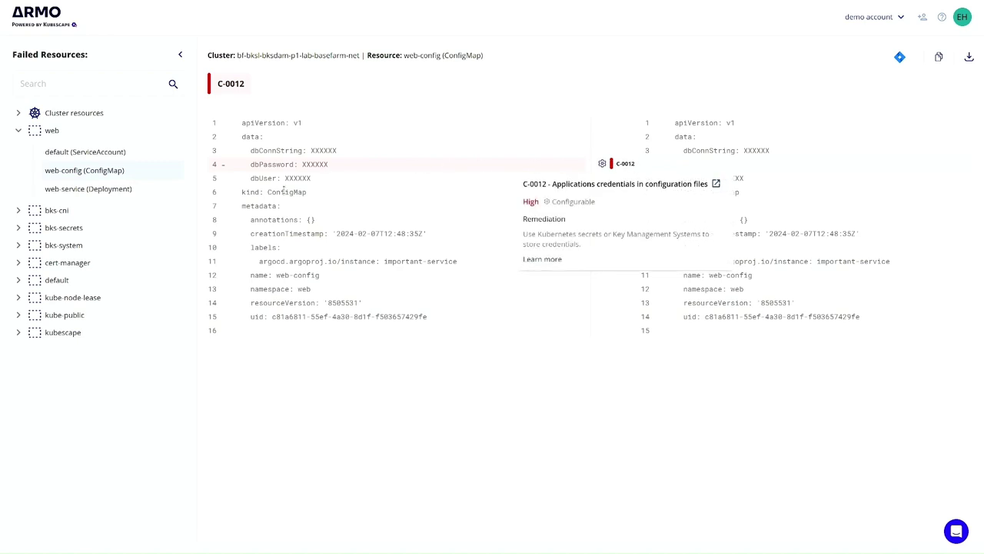
# Review the suggested fixes for the web-service Deployment under controls C-0237, C-0013, C-0016, C-0034, C-0055 and C-0017.
pyautogui.click(128, 191)
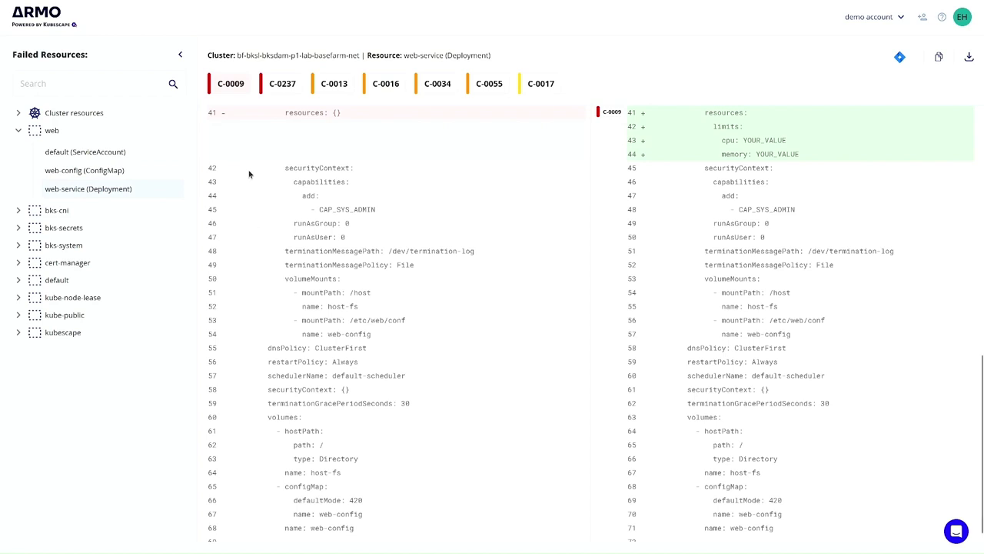
pyautogui.click(280, 83)
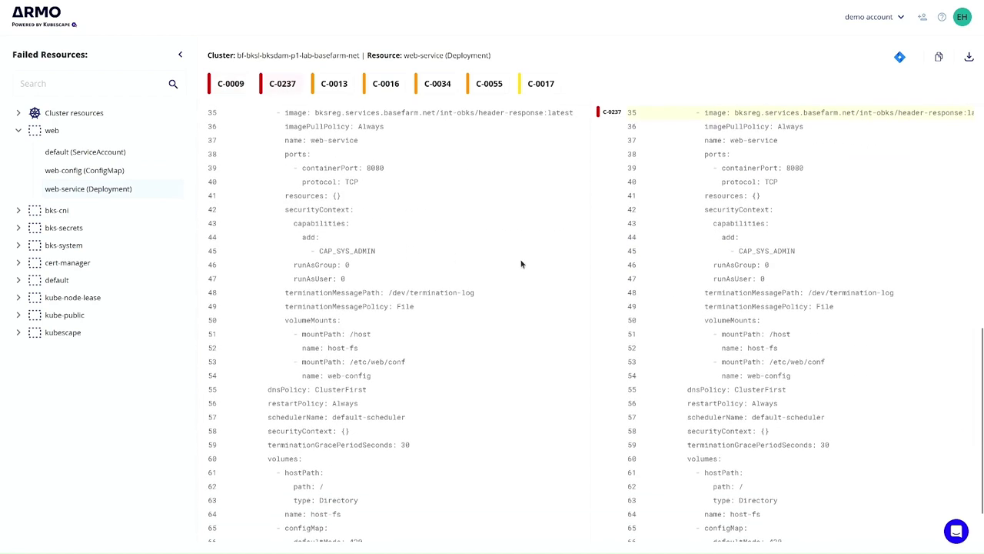
pyautogui.scroll(1, 524, 263)
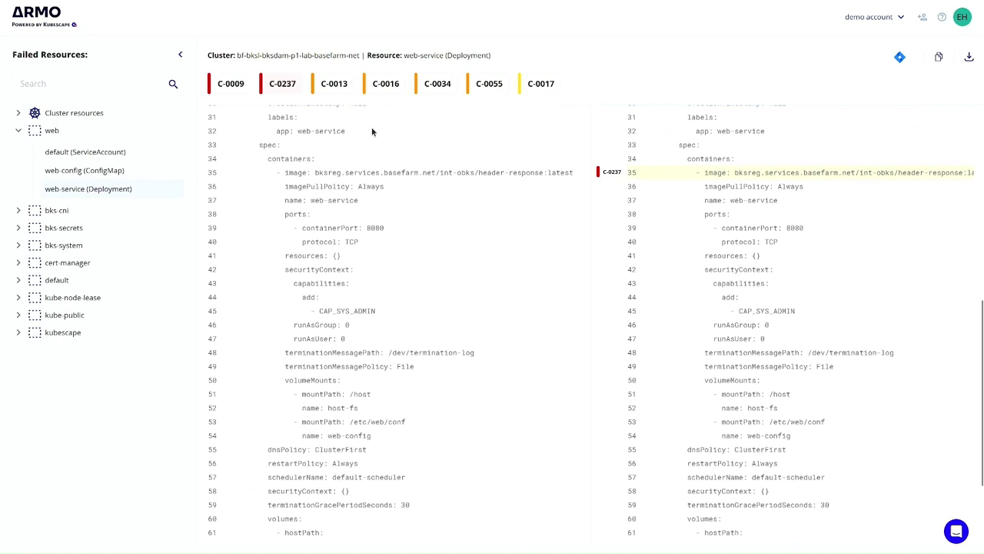
pyautogui.click(340, 85)
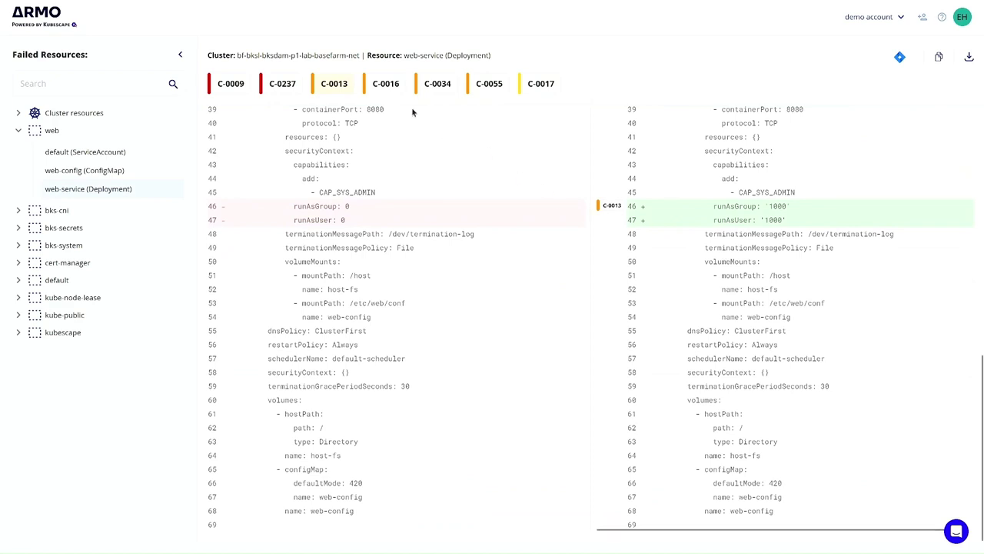
pyautogui.click(386, 83)
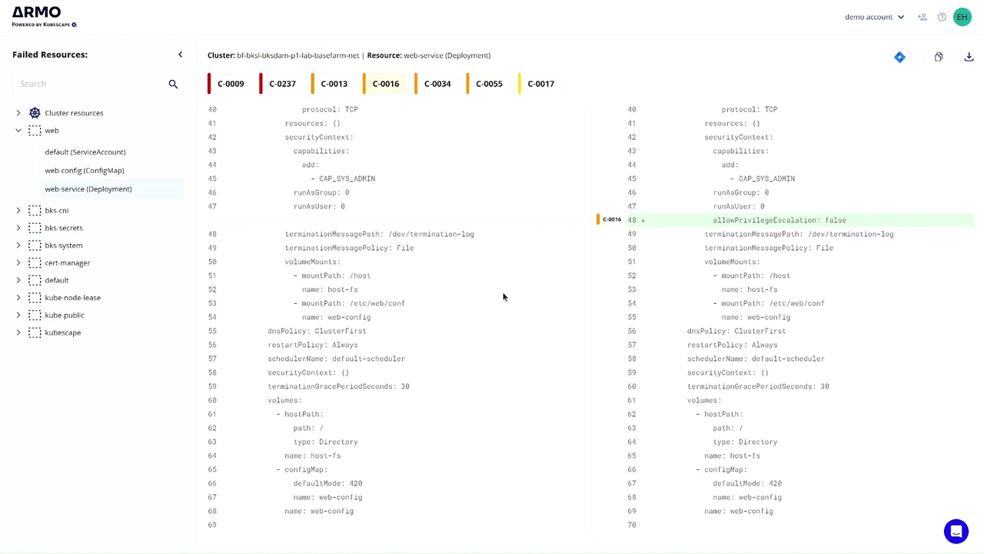
pyautogui.click(438, 83)
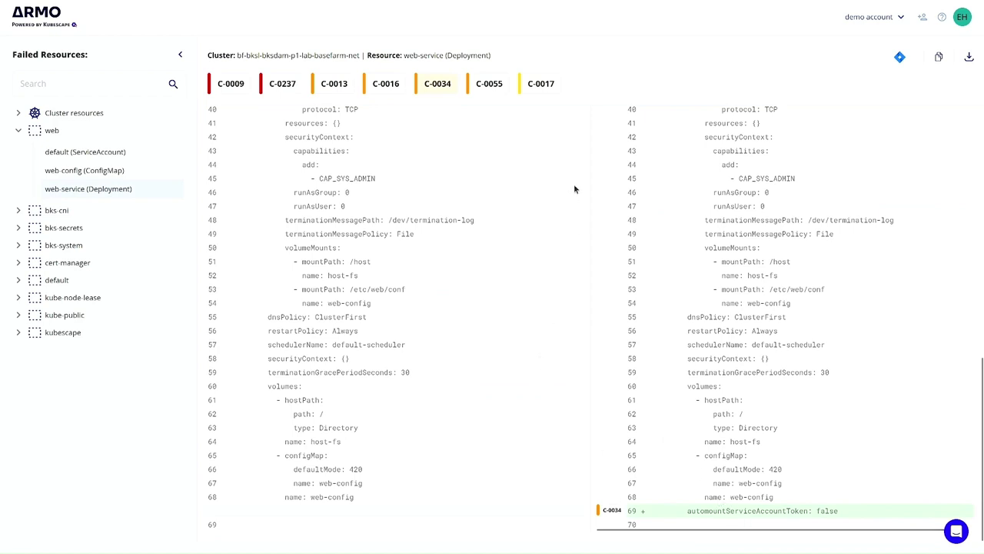
pyautogui.click(489, 84)
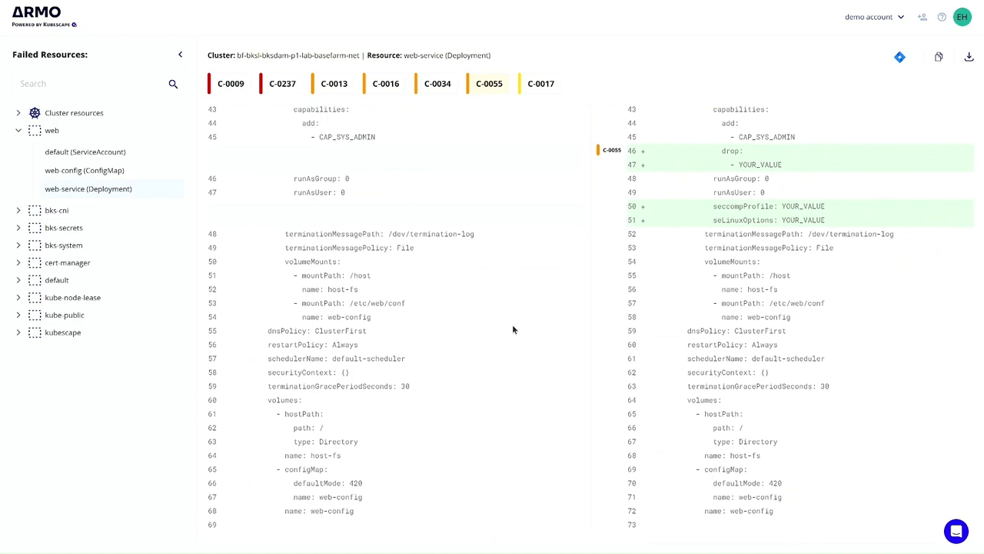
pyautogui.click(538, 86)
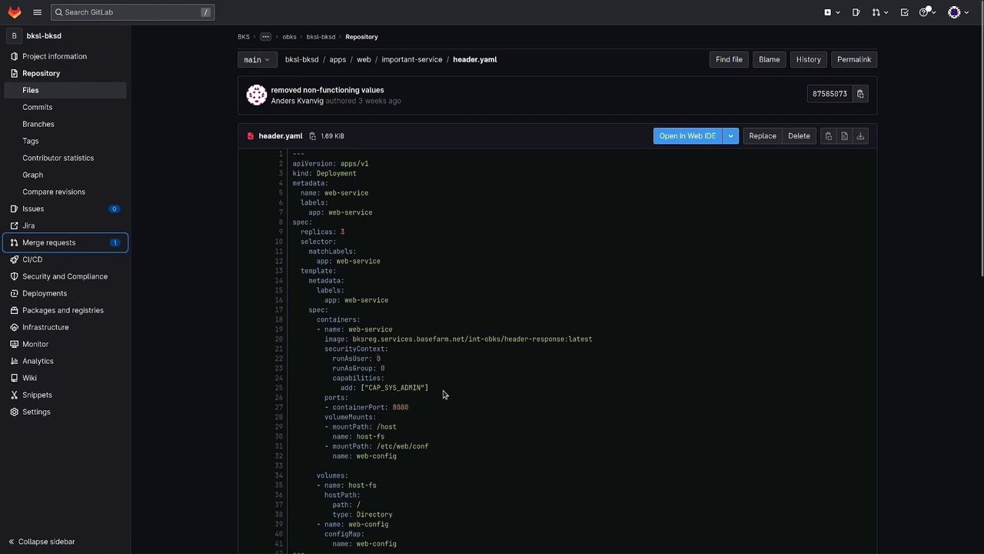
# Switch back to GitLab and recheck the current header.yaml against the ARMO findings, down to the web-config data.
pyautogui.scroll(-6, 530, 391)
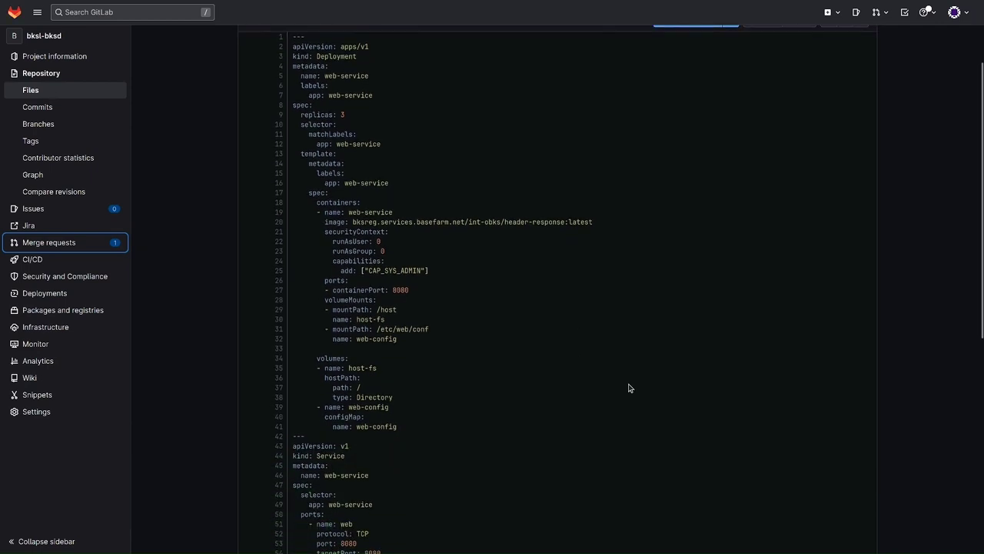
pyautogui.scroll(-1, 616, 424)
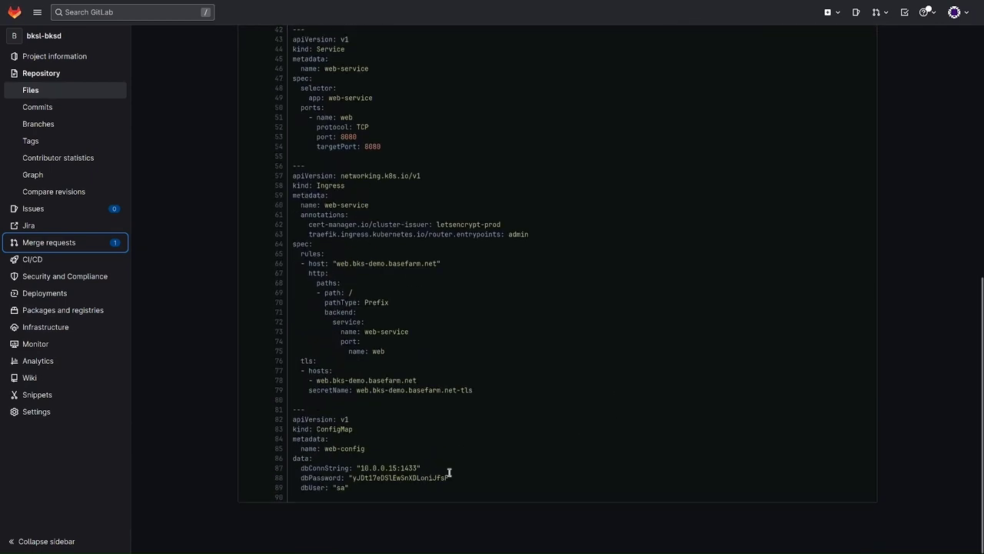
pyautogui.scroll(10, 569, 395)
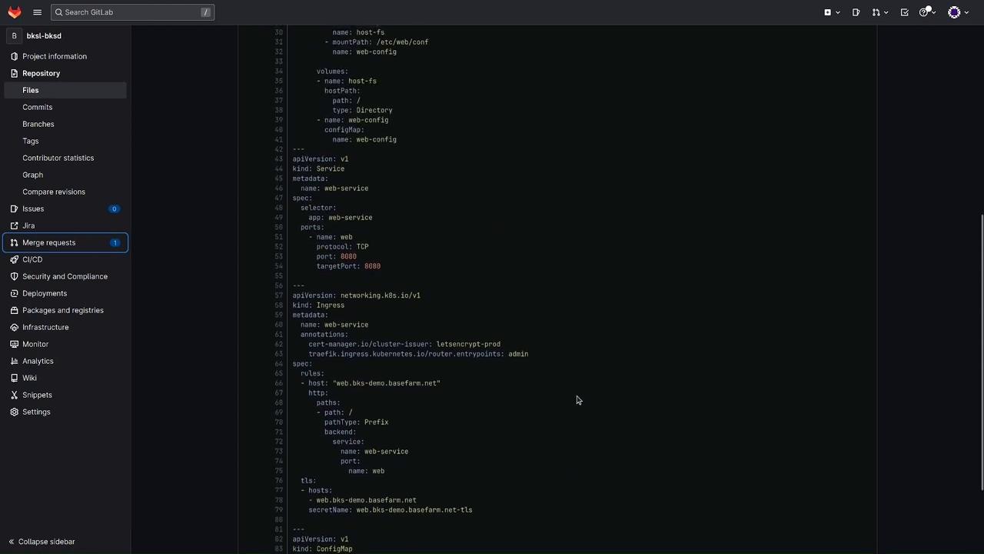
# Open the merge request "Armo improved web-server" and review its changes to header.yaml.
pyautogui.click(74, 243)
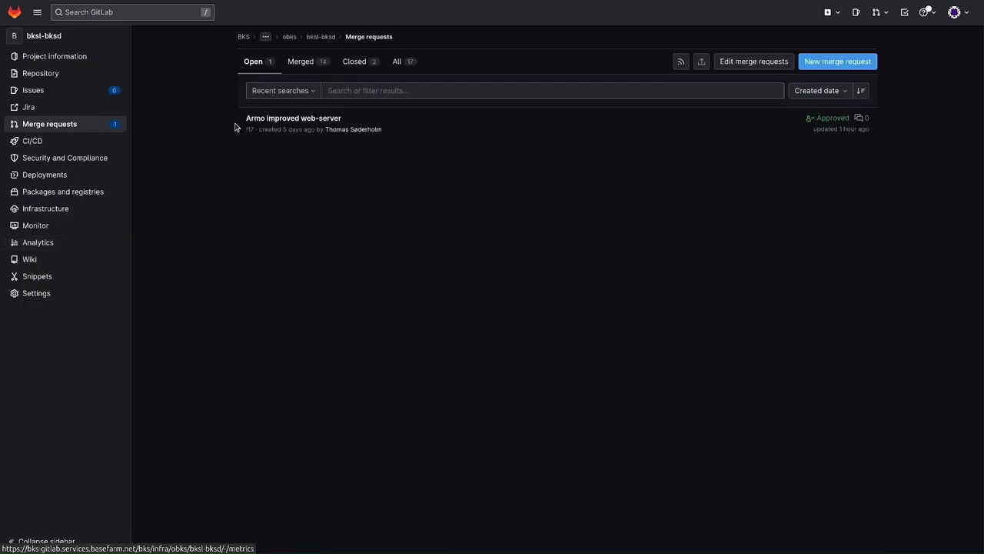
pyautogui.click(267, 120)
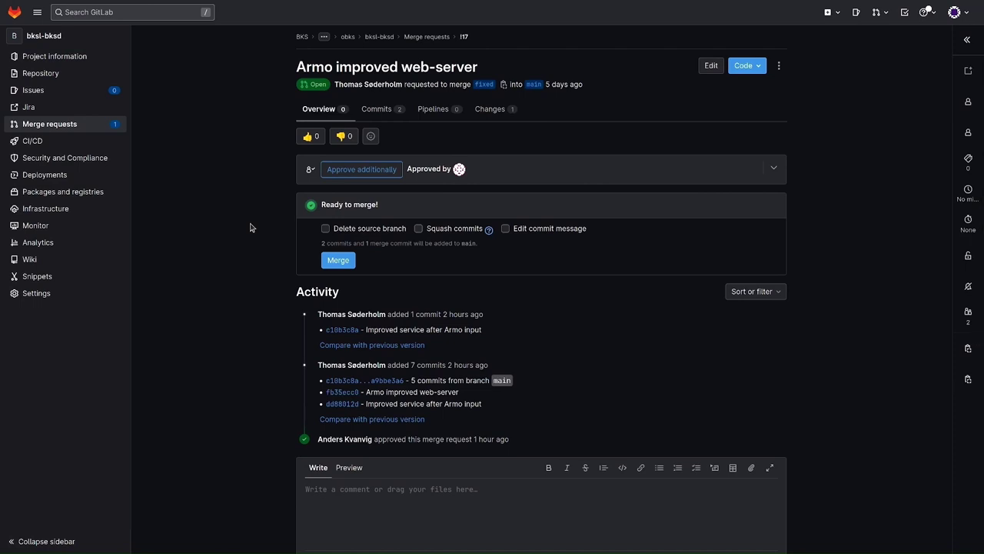
pyautogui.click(493, 109)
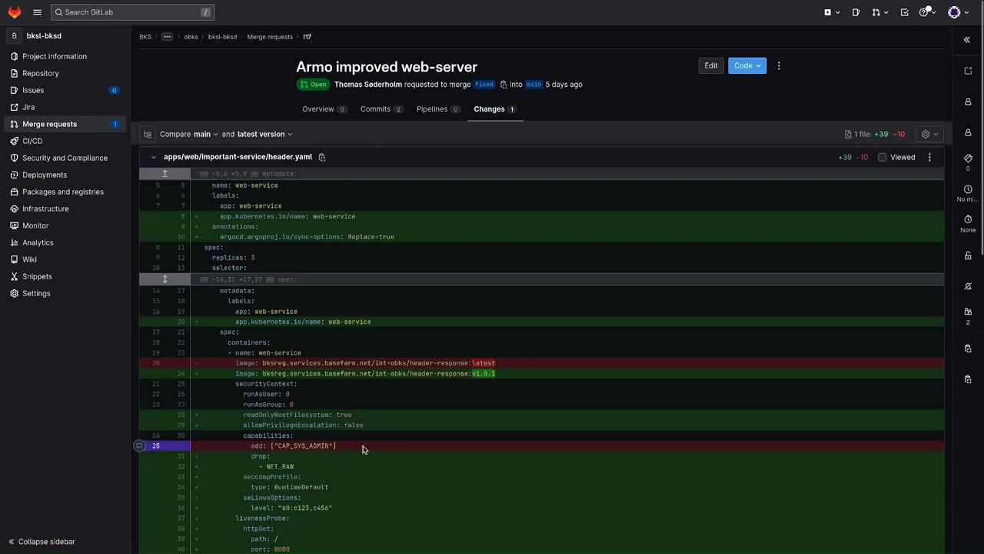
pyautogui.scroll(-5, 501, 447)
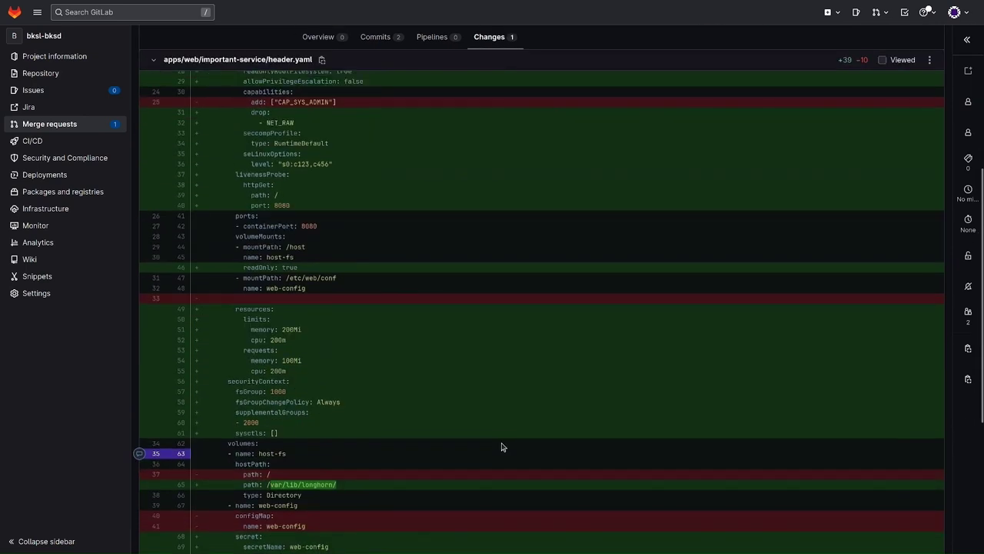
pyautogui.scroll(3, 501, 447)
pyautogui.scroll(2, 501, 446)
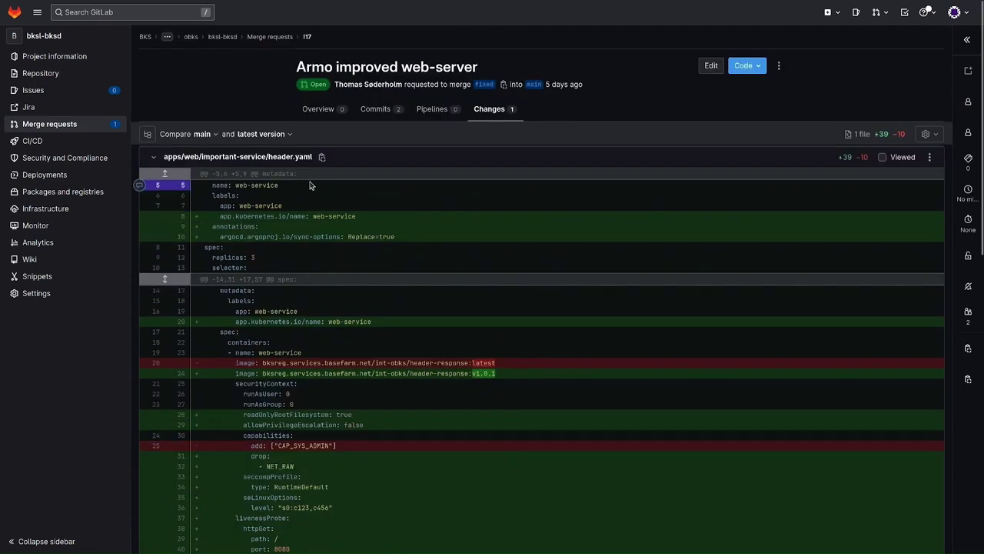
# Return to the overview of the "Armo improved web-server" merge request and merge it into main.
pyautogui.moveTo(121, 57)
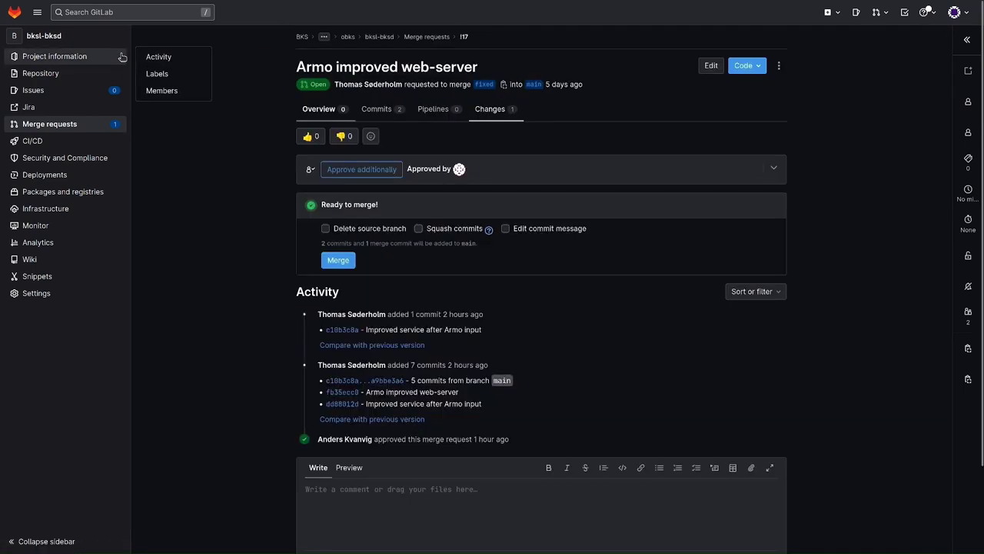
pyautogui.click(336, 262)
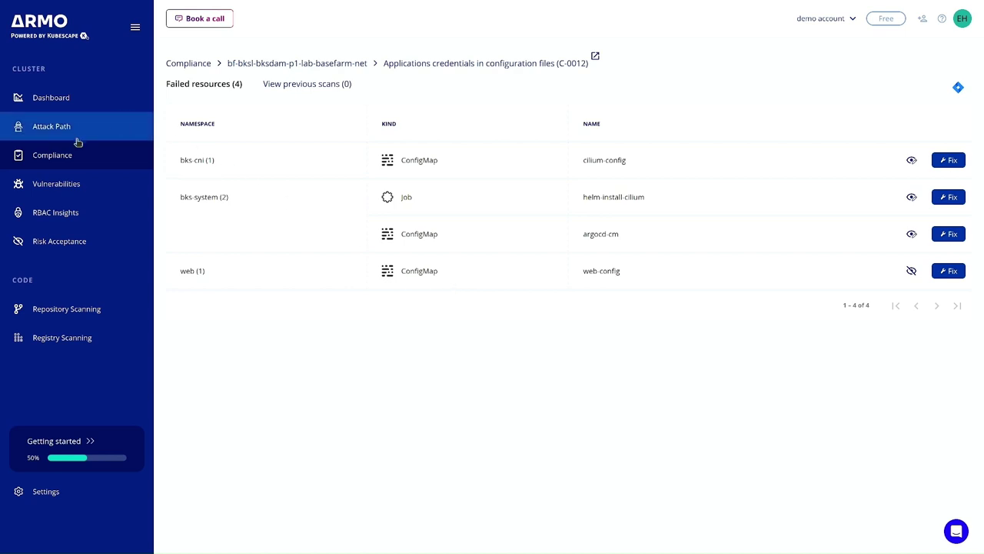
# In ARMO, open the compliance results of cluster bf-bksl-bksdam-p1-lab-basefarm-net and start an immediate scan against all frameworks.
pyautogui.click(70, 156)
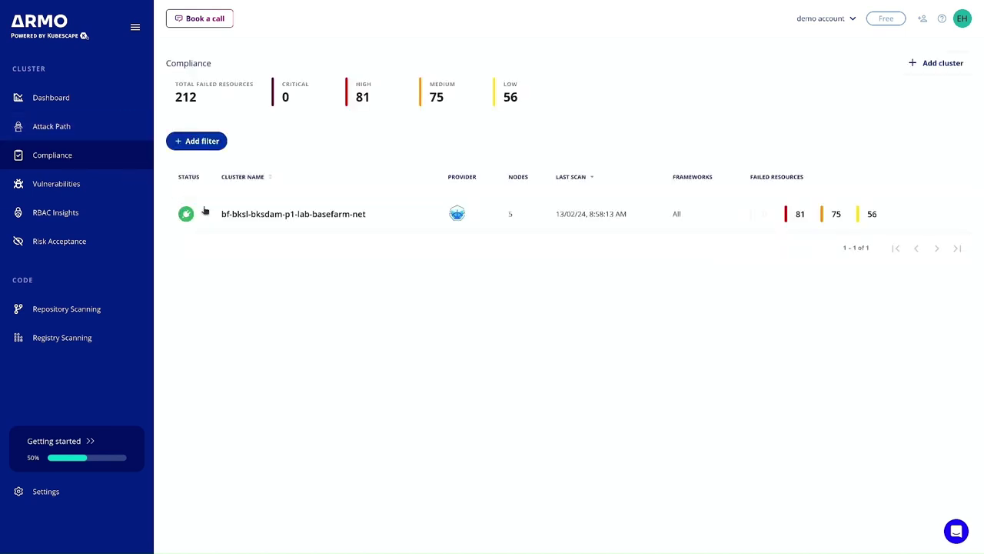
pyautogui.click(232, 214)
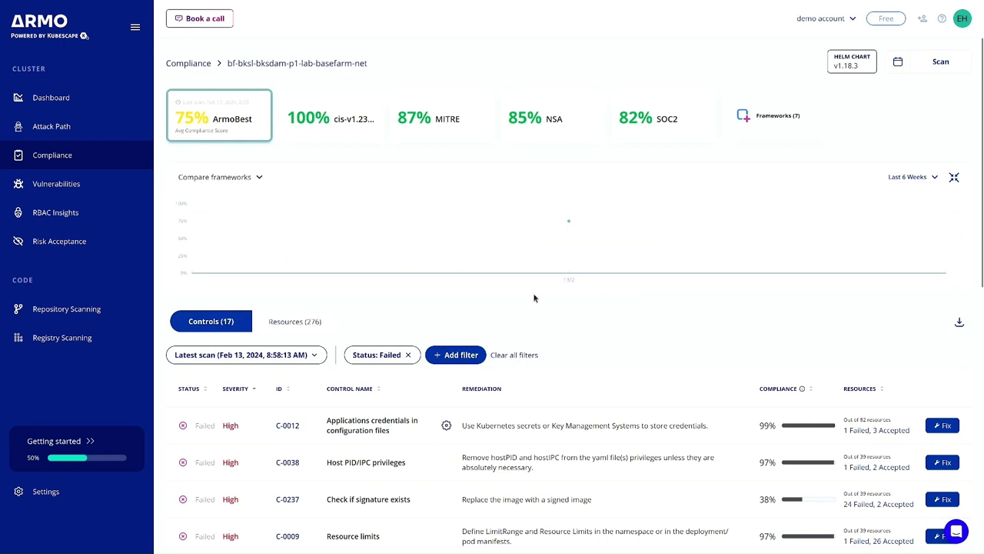
pyautogui.click(939, 66)
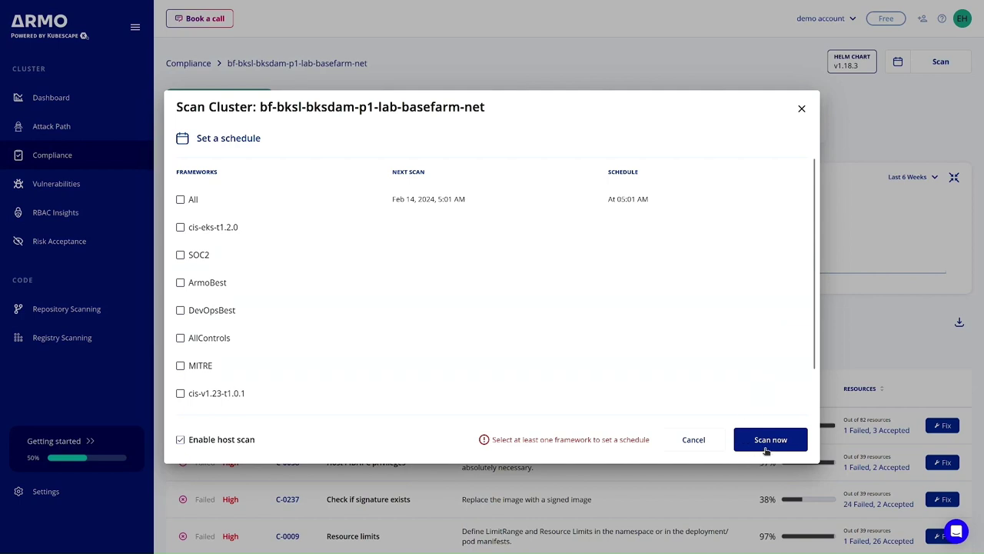
pyautogui.click(189, 200)
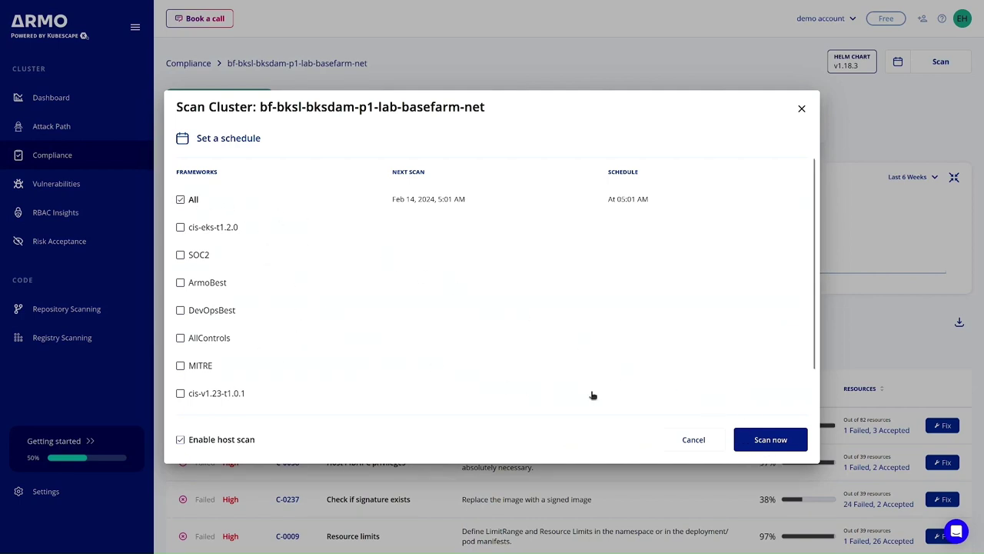
pyautogui.click(776, 443)
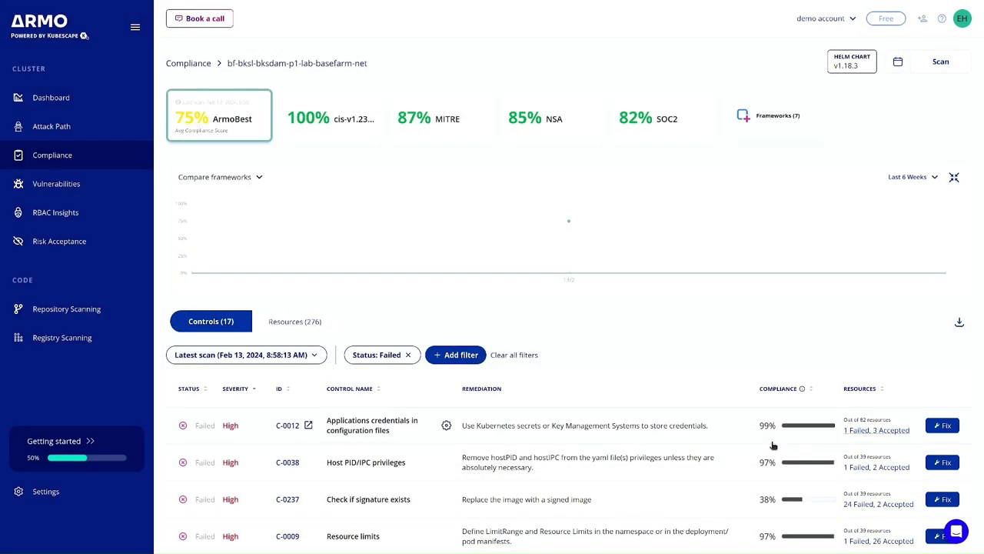